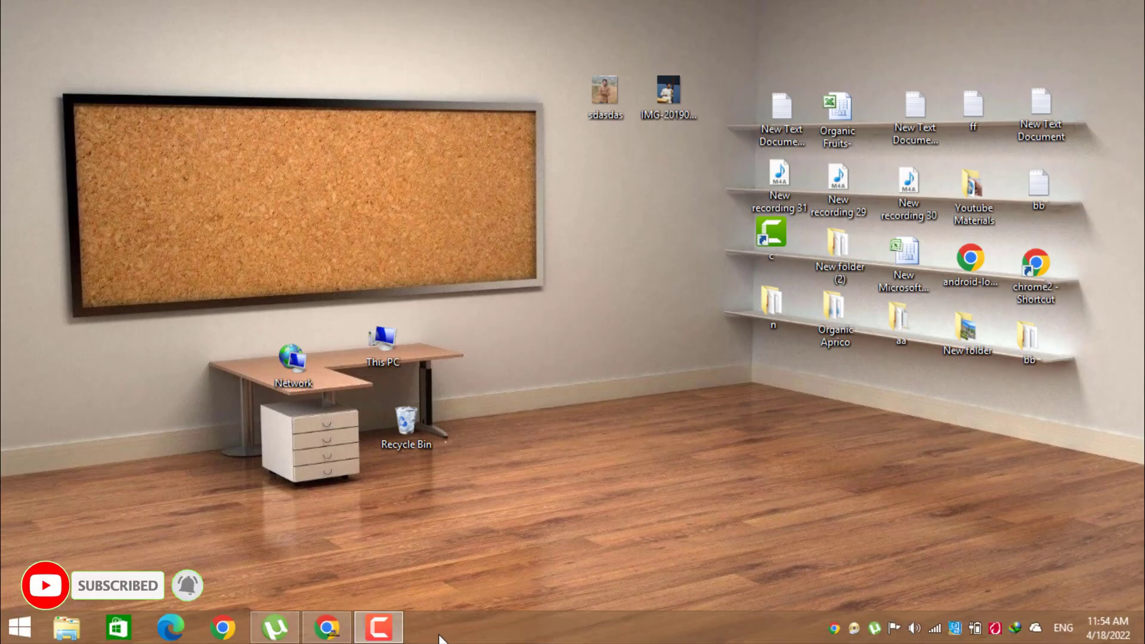
# Step: Load gmass.co in a new Chrome window and bring up its Products menu
pyautogui.click(327, 626)
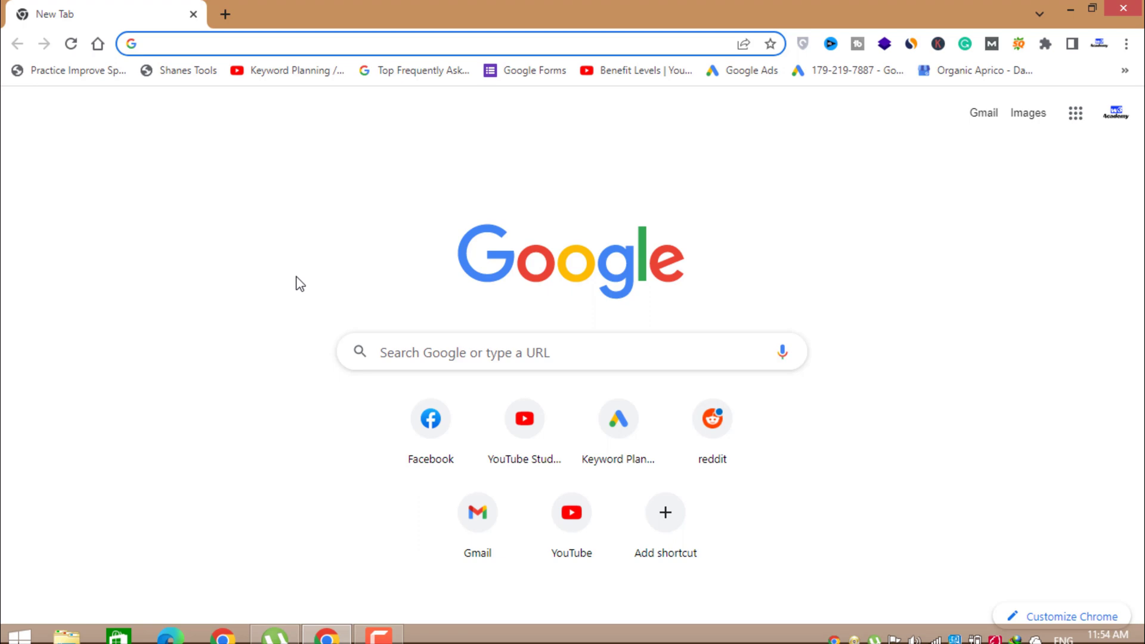
pyautogui.write('gmass.co')
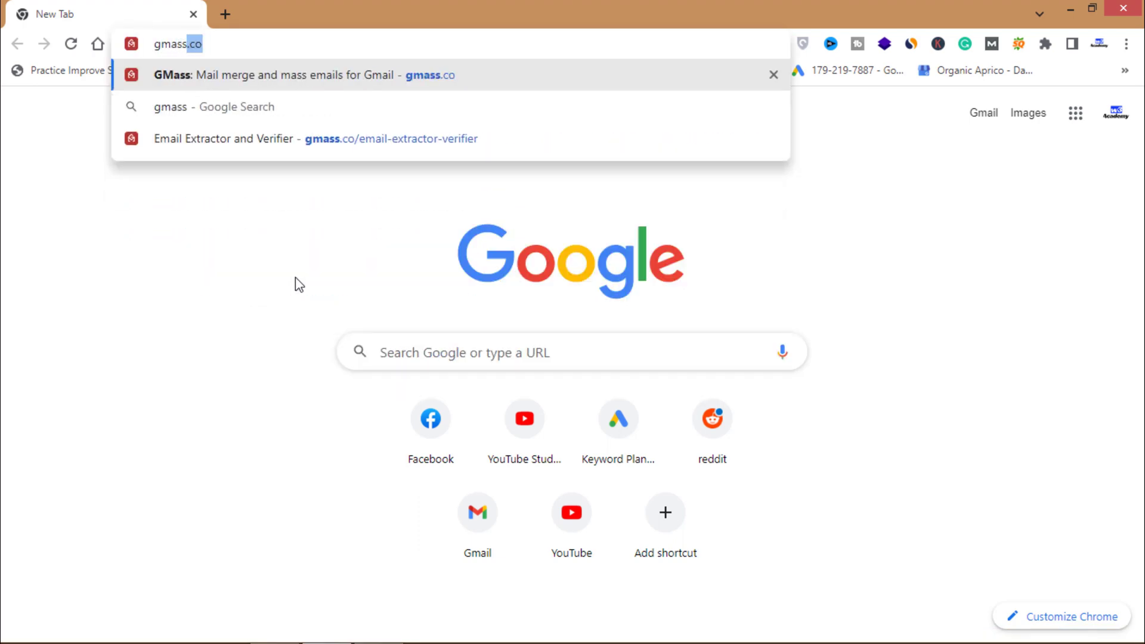
pyautogui.press('Return')
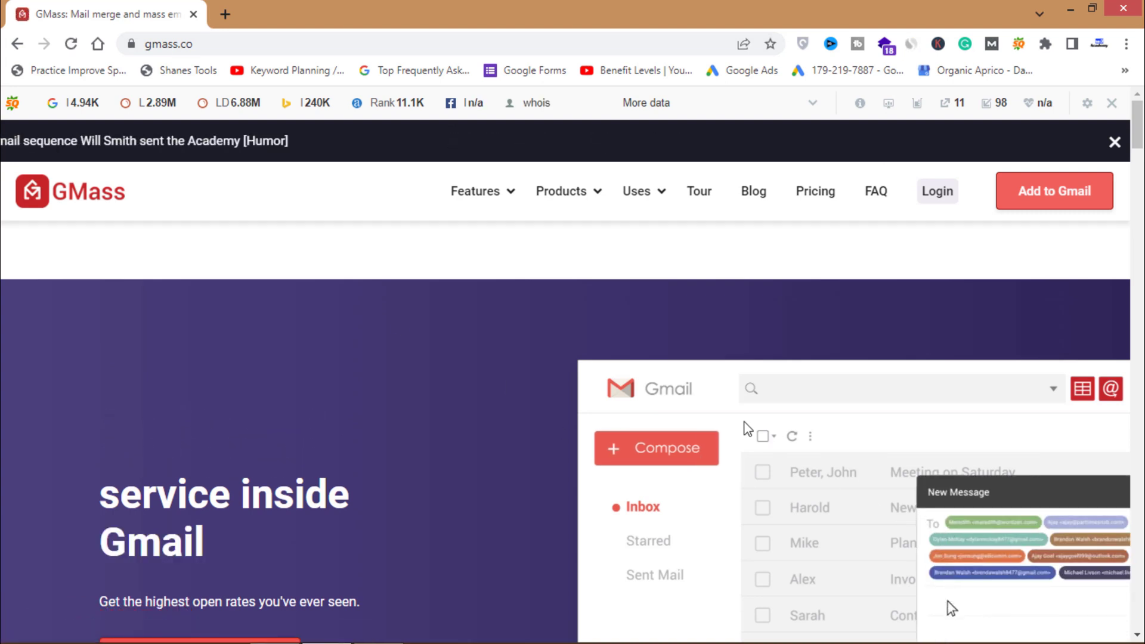
pyautogui.moveTo(585, 199)
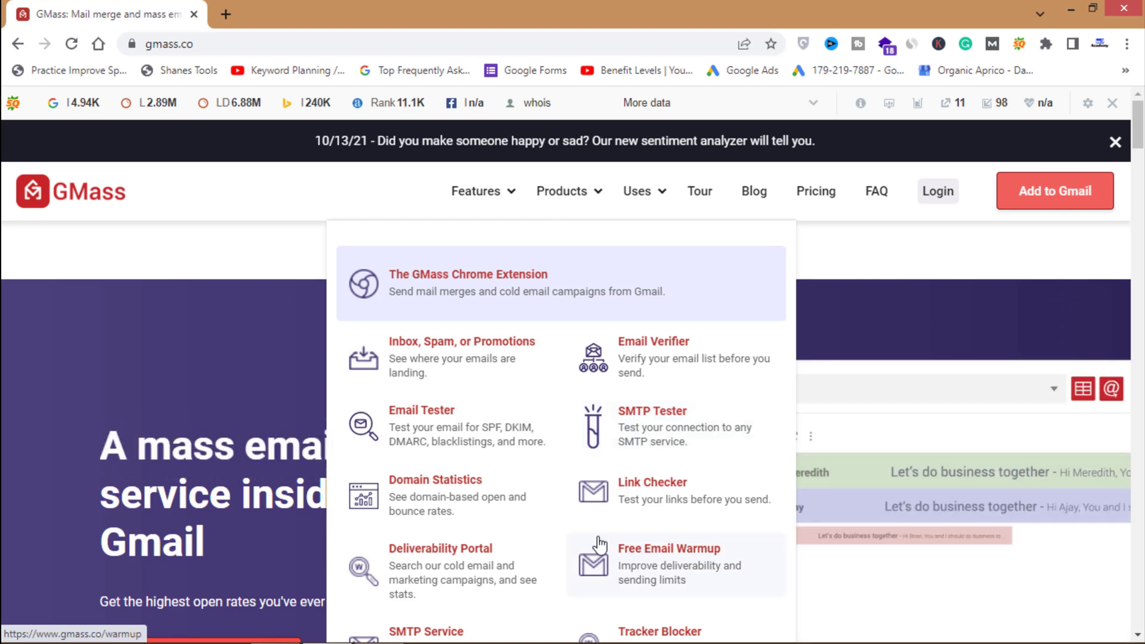
# Step: Open the Email Extractor and Verifier page and clear the sample text from its input box
pyautogui.click(660, 366)
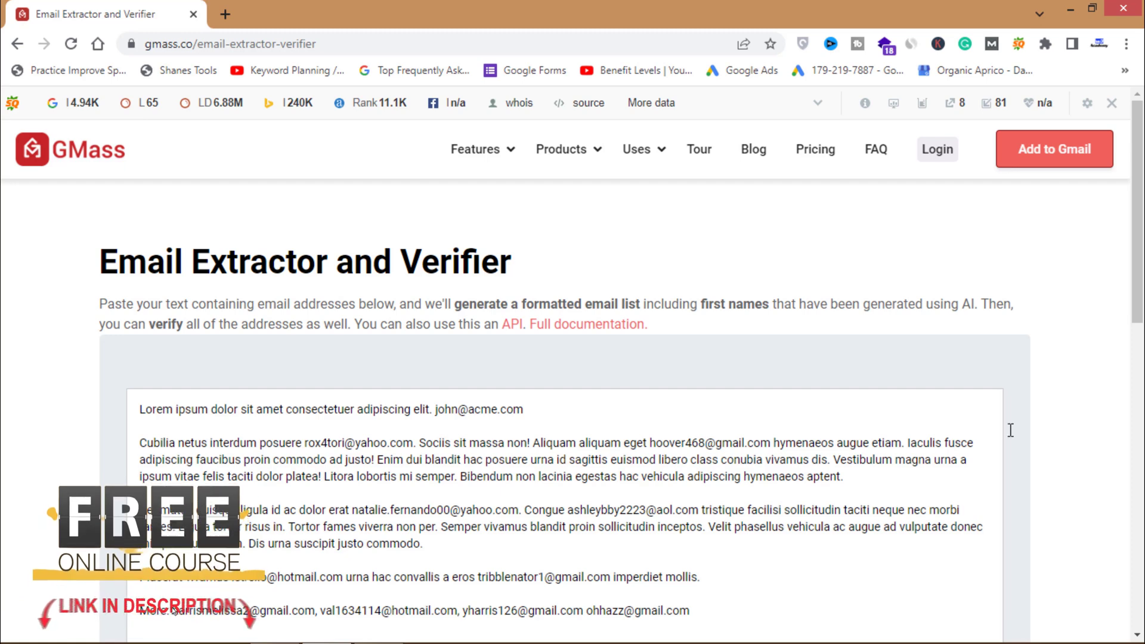
pyautogui.scroll(-2, 1010, 430)
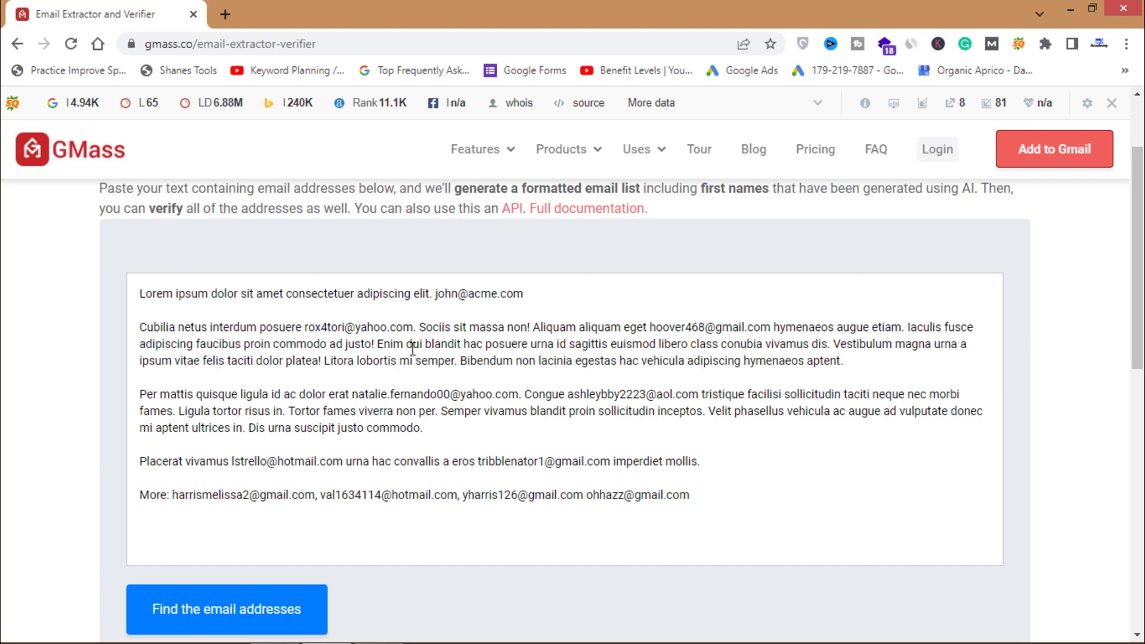
pyautogui.click(356, 382)
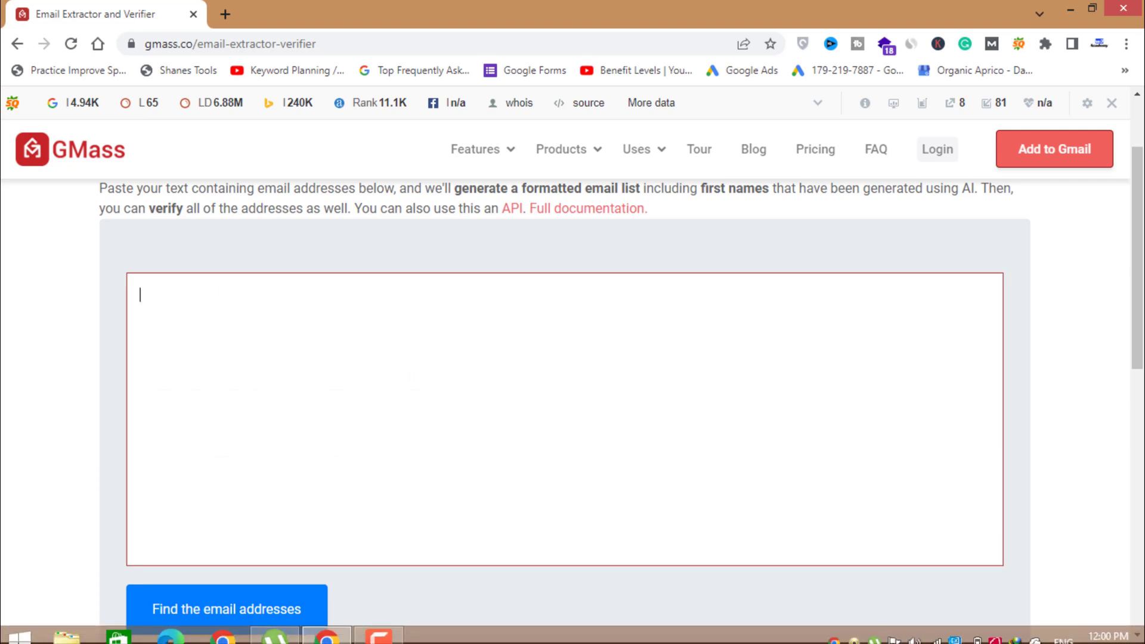
# Step: Open New Text Document from the desktop and review its email list, including the malformed last address
pyautogui.click(1072, 7)
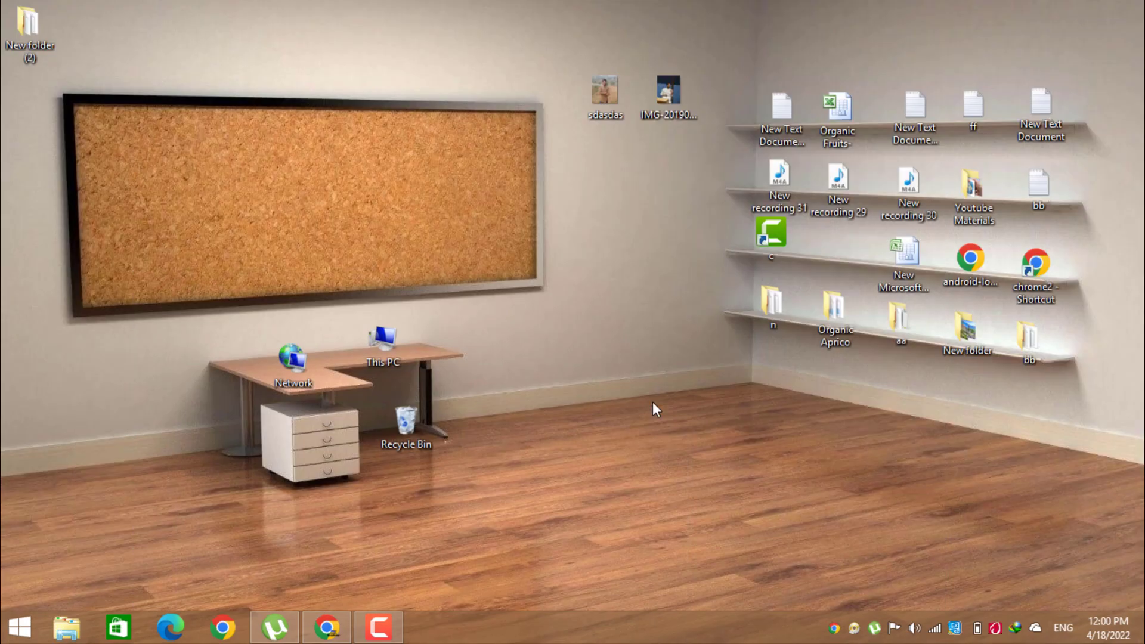
pyautogui.doubleClick(1042, 114)
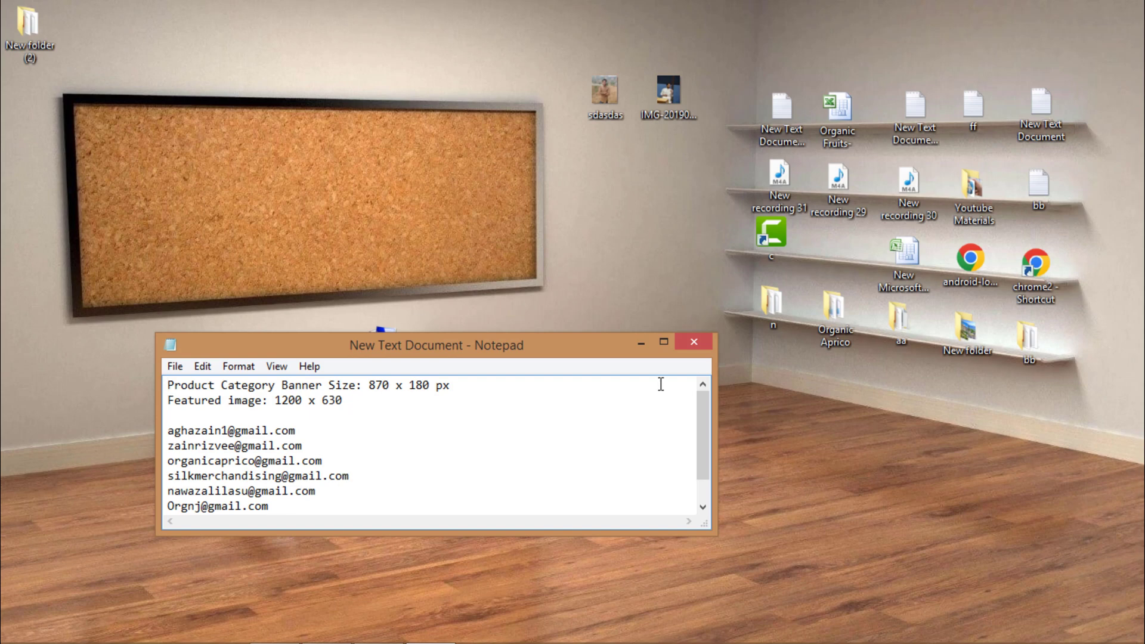
pyautogui.scroll(-1, 696, 434)
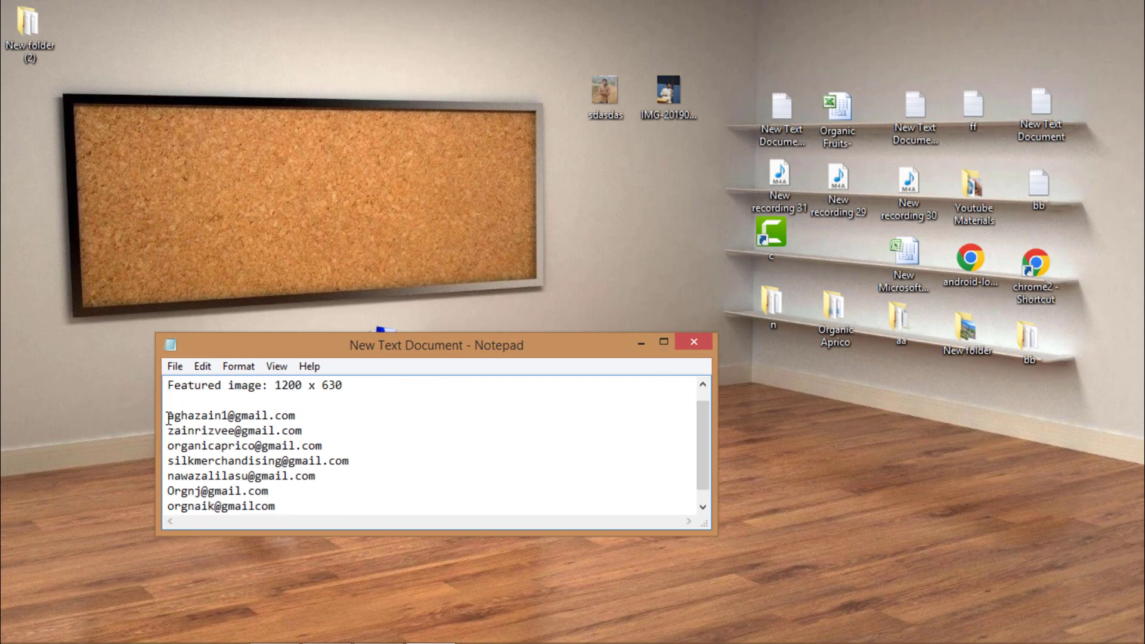
pyautogui.moveTo(168, 417); pyautogui.dragTo(350, 474)
pyautogui.click(328, 480)
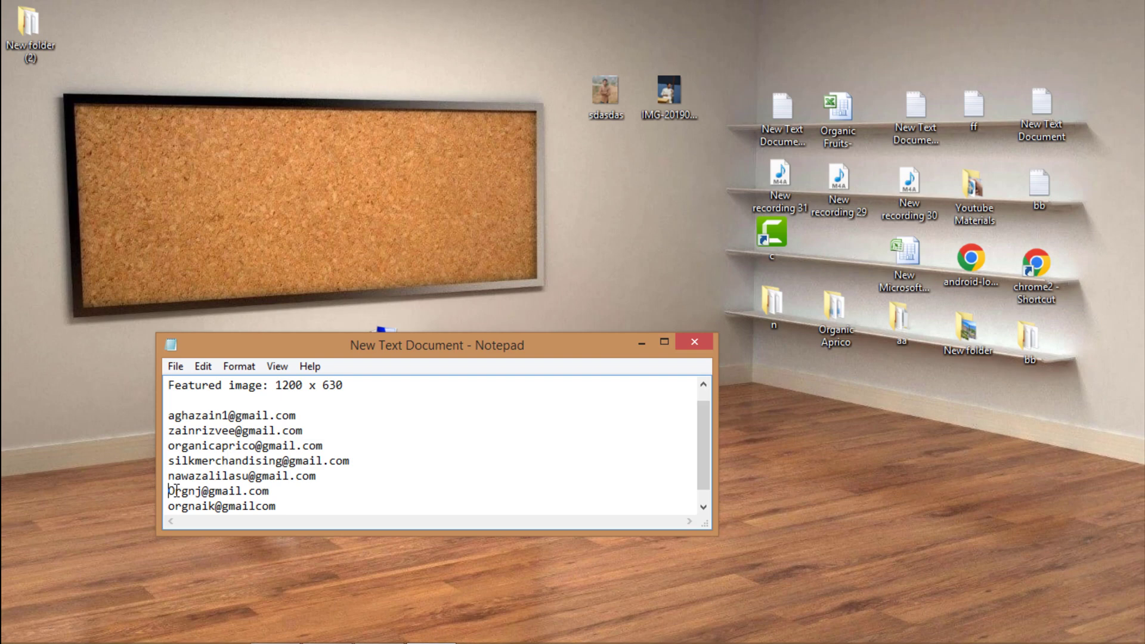
pyautogui.moveTo(173, 490); pyautogui.dragTo(302, 488)
pyautogui.click(251, 507)
pyautogui.scroll(-1, 296, 496)
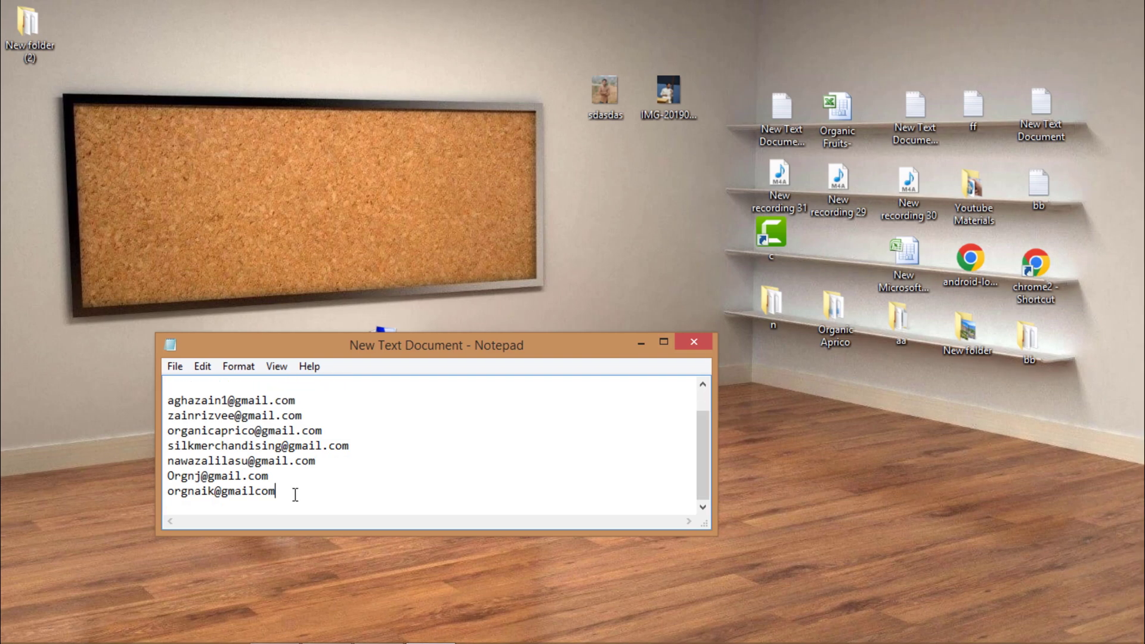
# Step: Copy the document's entire email list and return to the GMass extractor page
pyautogui.hotkey('ctrl', 'a')
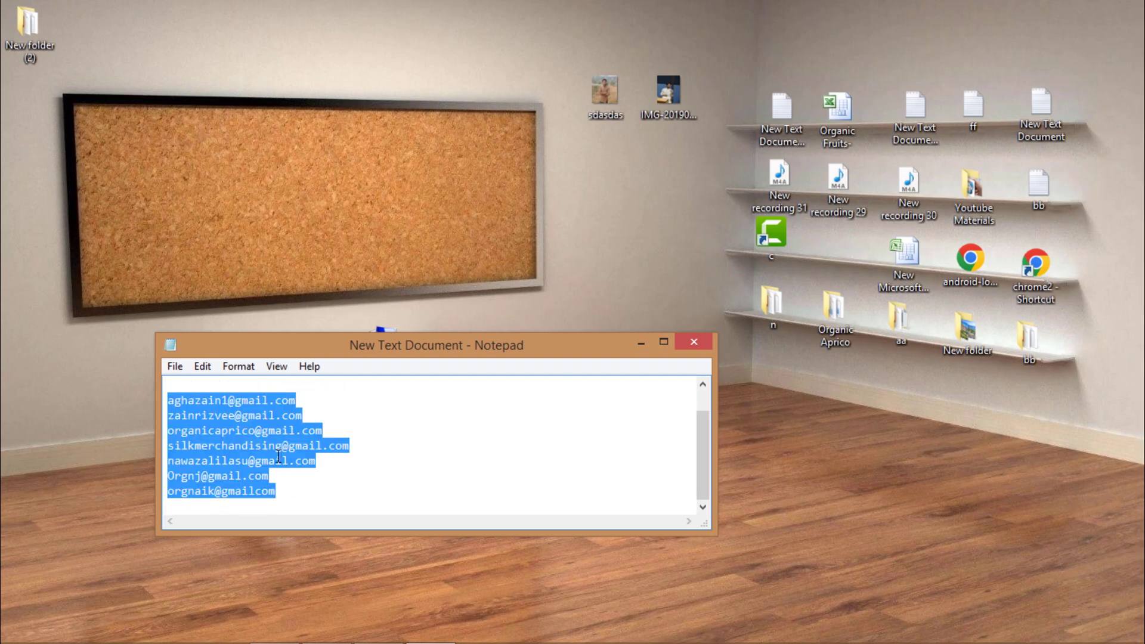
pyautogui.rightClick(248, 456)
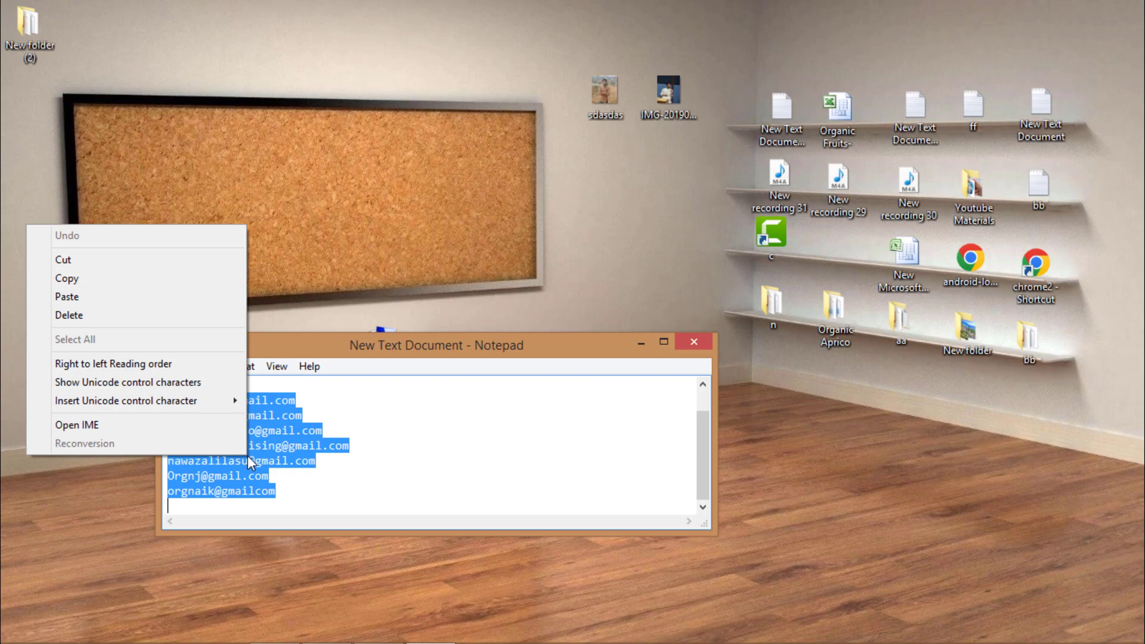
pyautogui.click(154, 278)
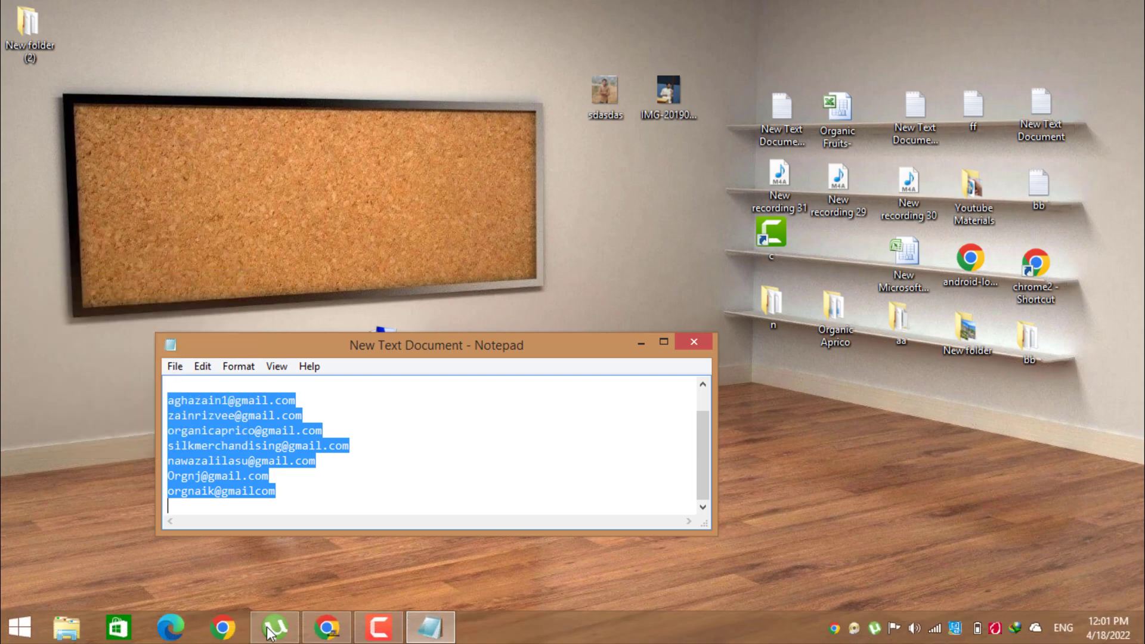
pyautogui.click(326, 627)
# Step: Paste the email list and extract six addresses with generated first names, checking the malformed line
pyautogui.click(269, 312)
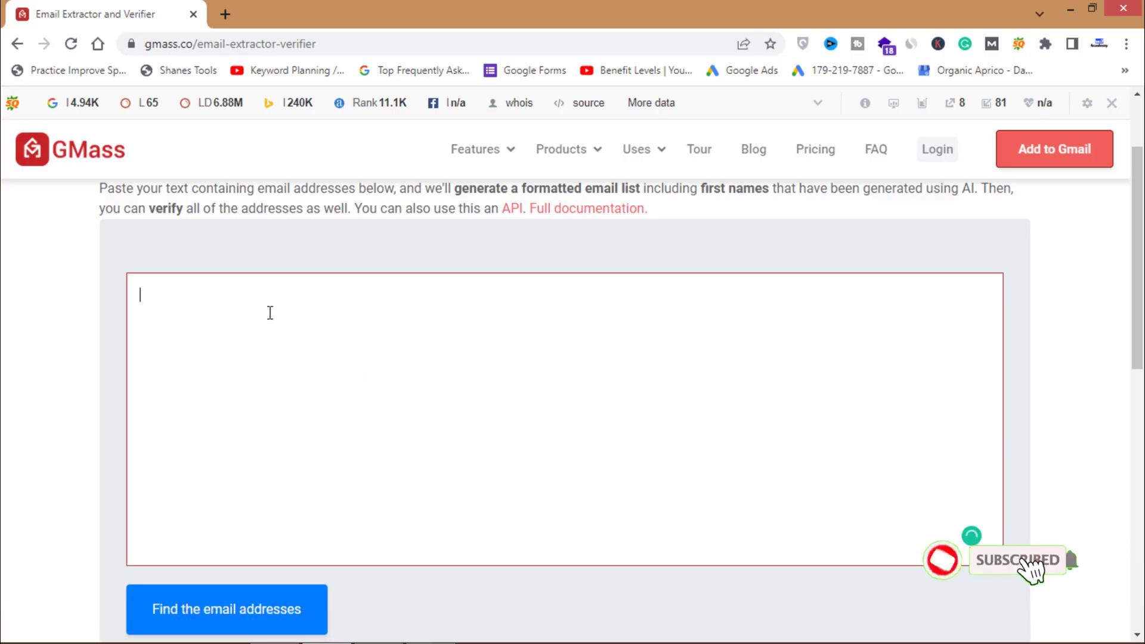
pyautogui.hotkey('ctrl', 'v')
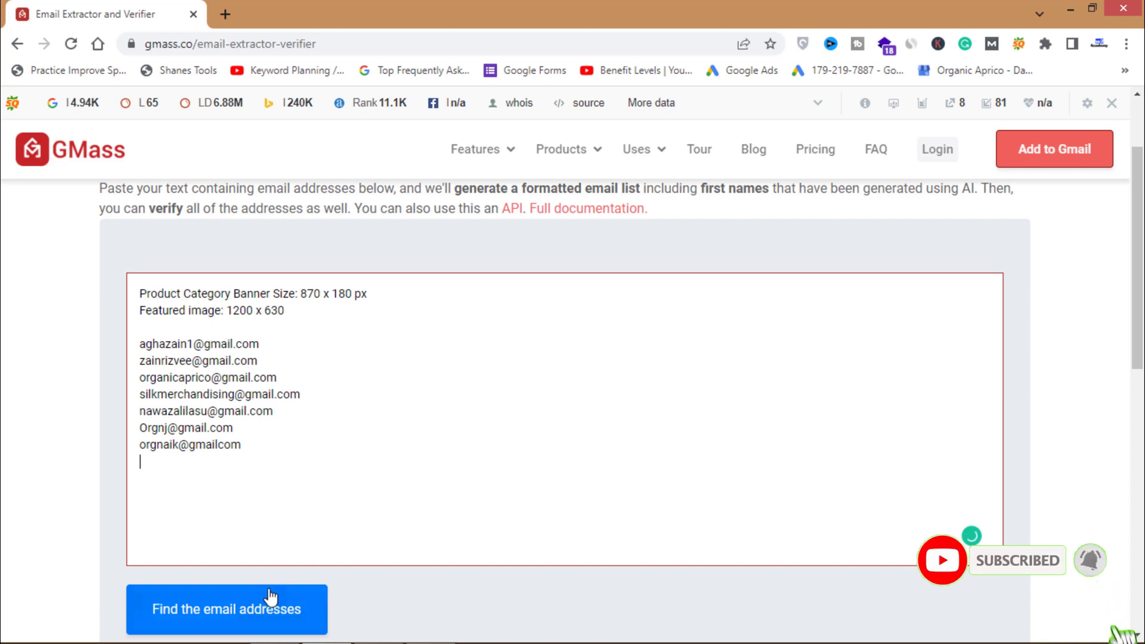
pyautogui.click(205, 614)
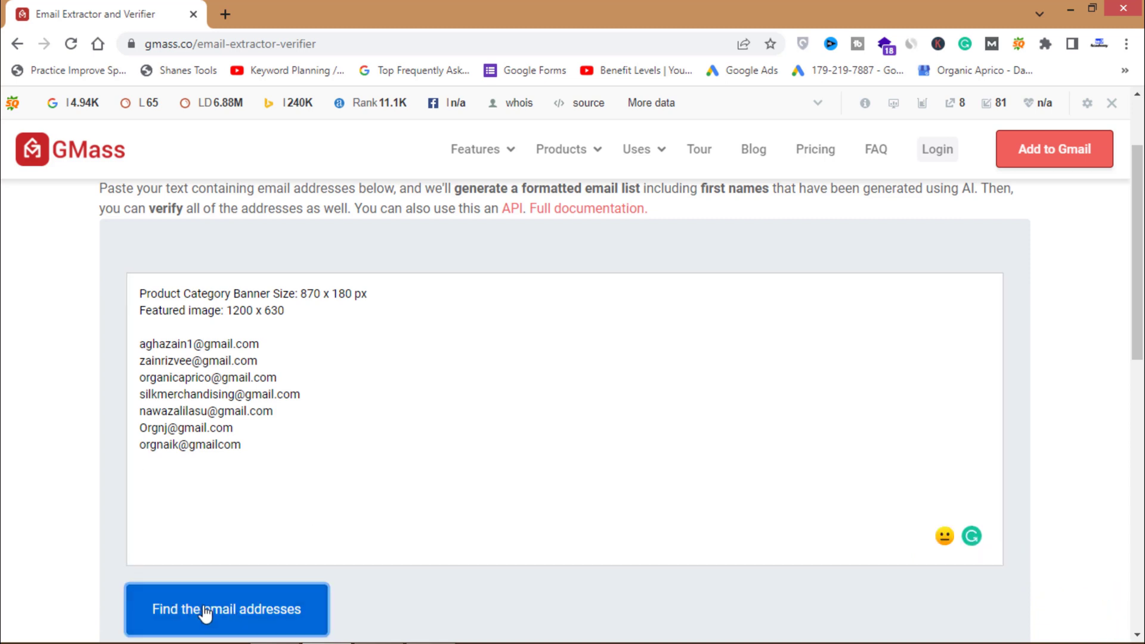
pyautogui.moveTo(1139, 322); pyautogui.dragTo(1142, 405)
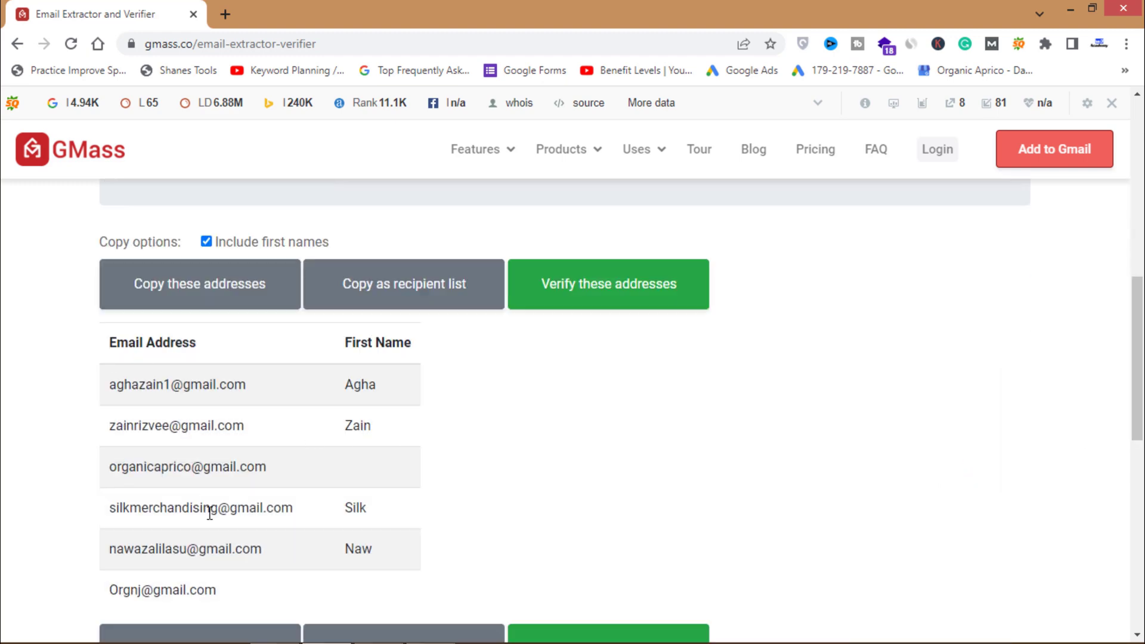
pyautogui.moveTo(1140, 373); pyautogui.dragTo(1141, 285)
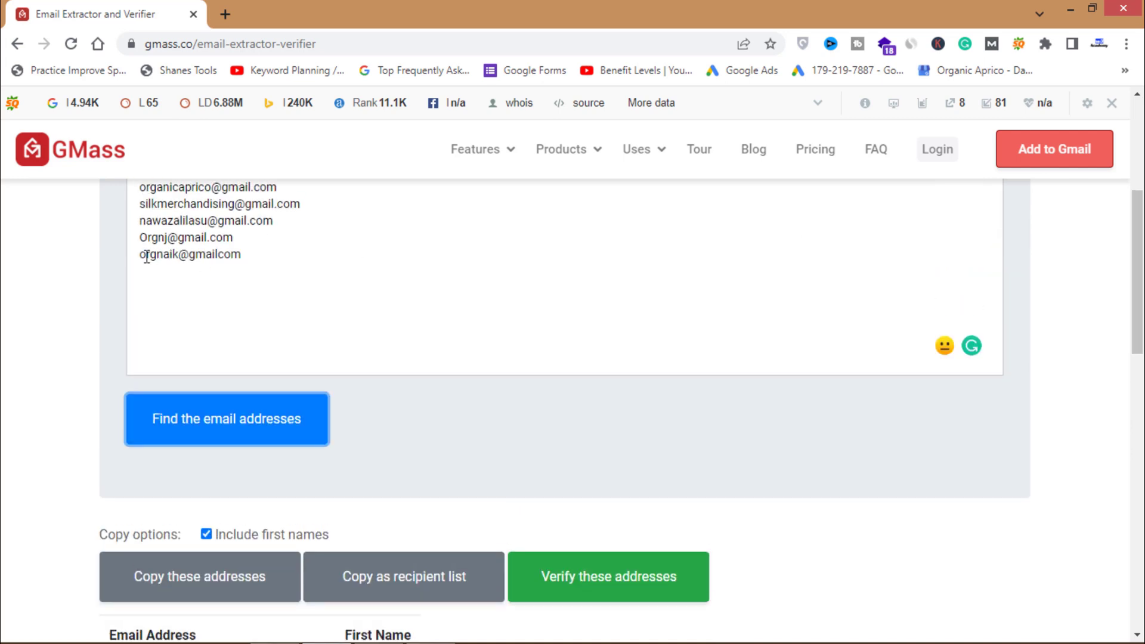
pyautogui.tripleClick(252, 254)
pyautogui.click(252, 255)
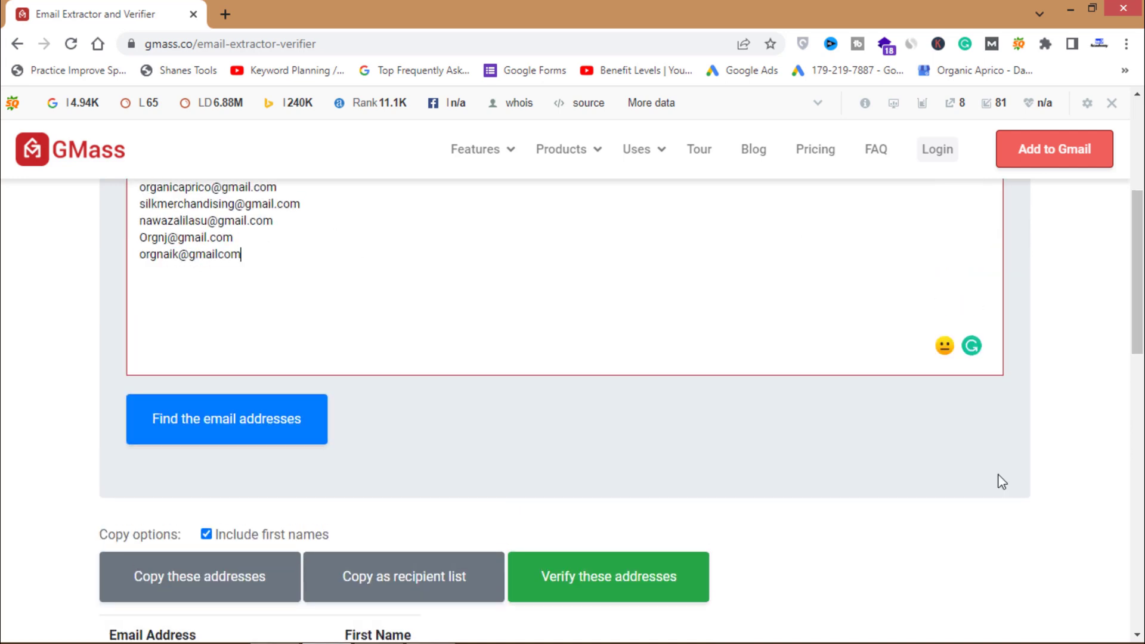
pyautogui.moveTo(1140, 299); pyautogui.dragTo(1142, 395)
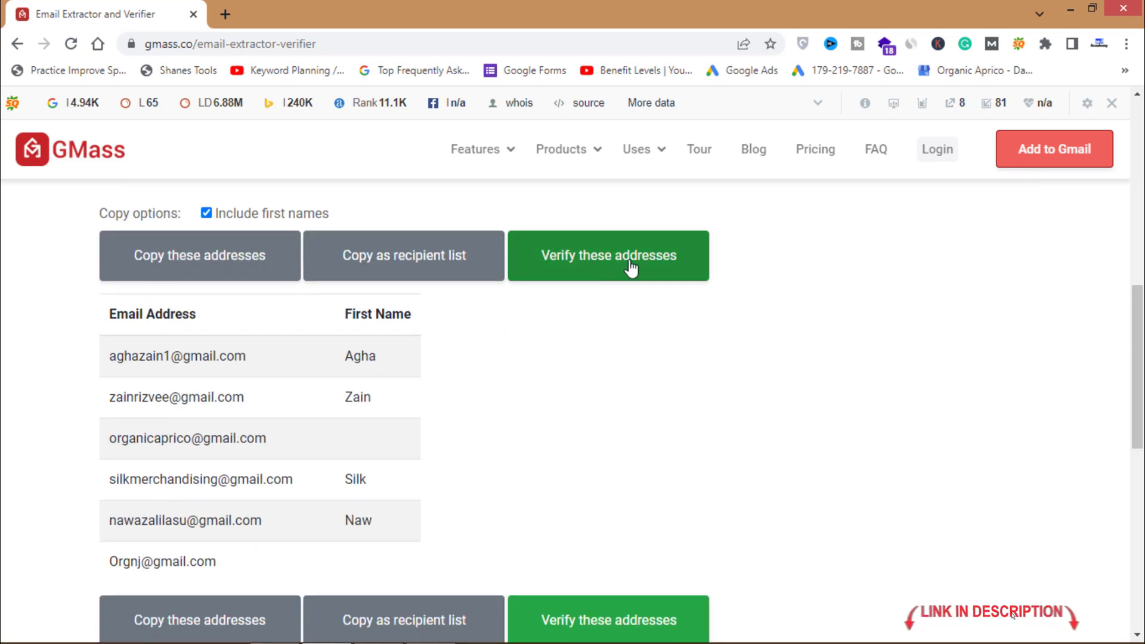
# Step: Verify the six extracted addresses, yielding five Valid and one Invalid address
pyautogui.click(604, 267)
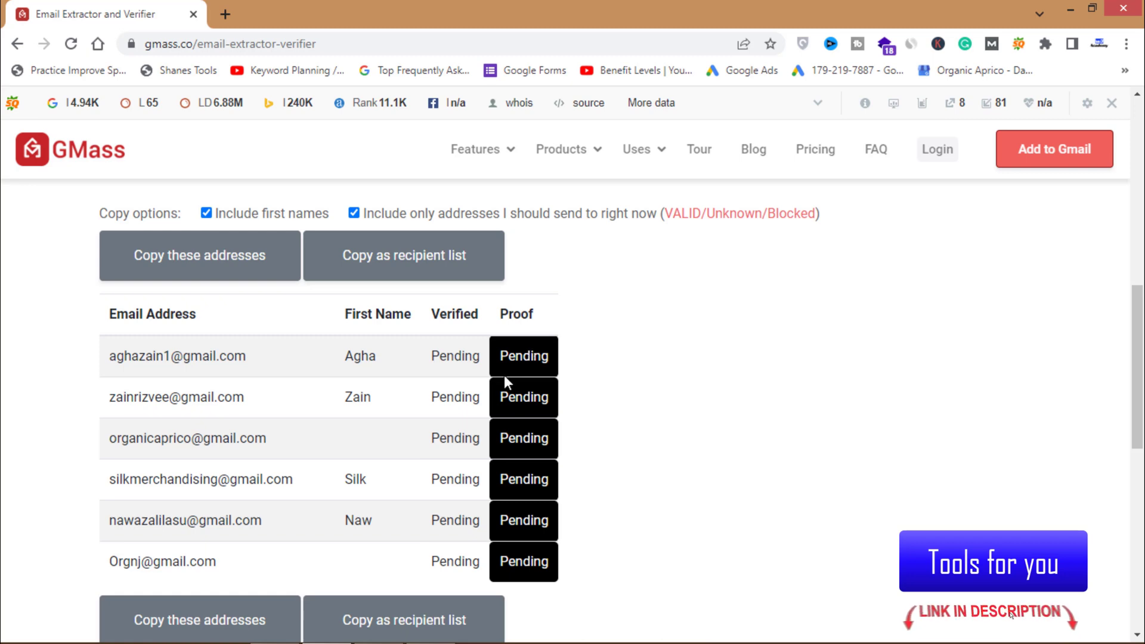
pyautogui.moveTo(1139, 364); pyautogui.dragTo(1141, 369)
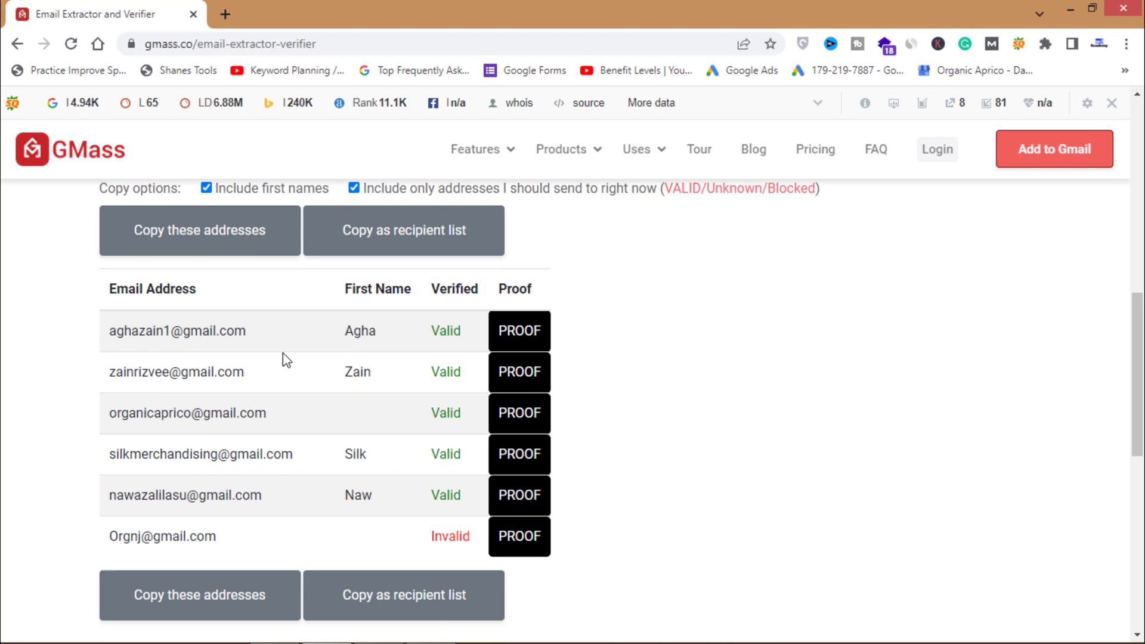
pyautogui.moveTo(544, 507); pyautogui.dragTo(117, 332)
pyautogui.click(167, 411)
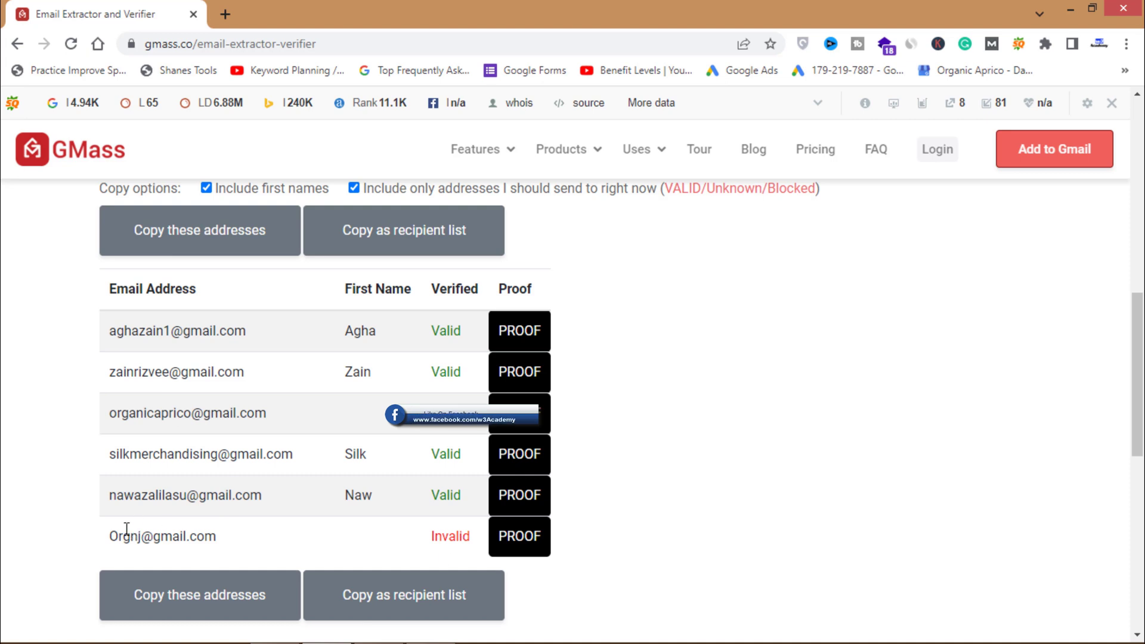
pyautogui.moveTo(109, 537); pyautogui.dragTo(624, 540)
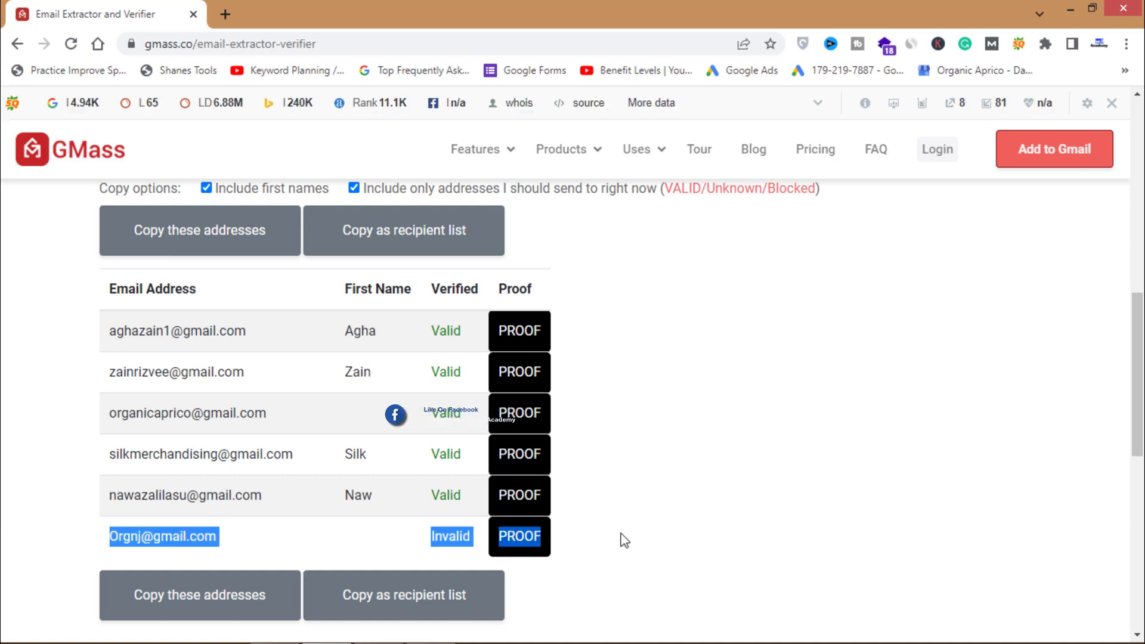
pyautogui.click(612, 535)
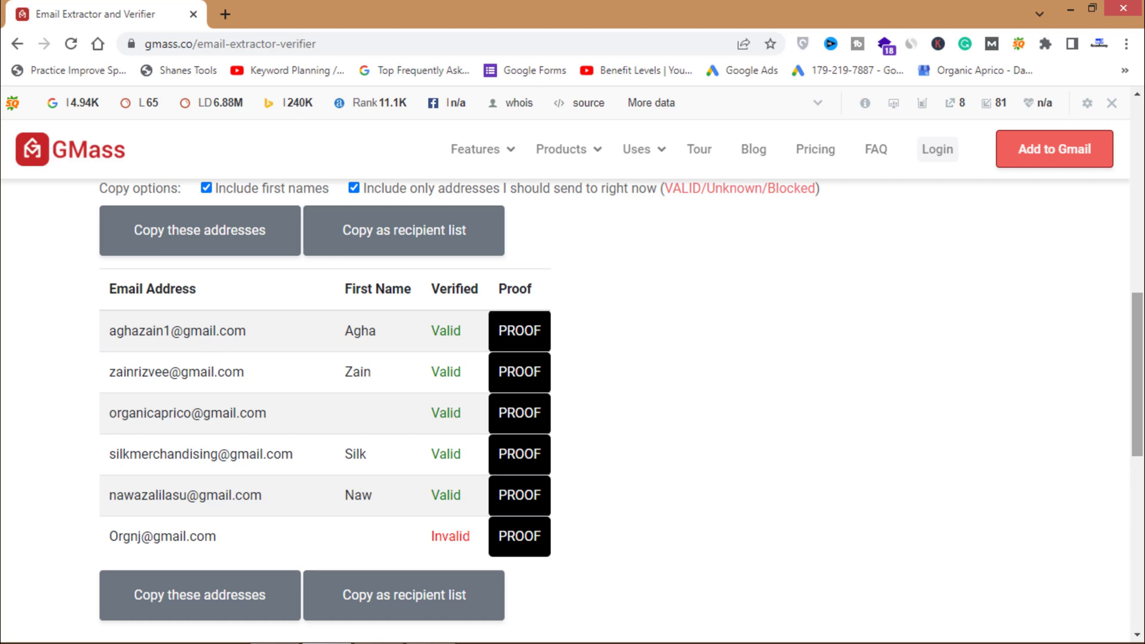
pyautogui.scroll(-1, 1138, 394)
# Step: Copy the five sendable addresses with first names and paste them over Notepad's old list
pyautogui.scroll(1, 205, 536)
pyautogui.click(205, 561)
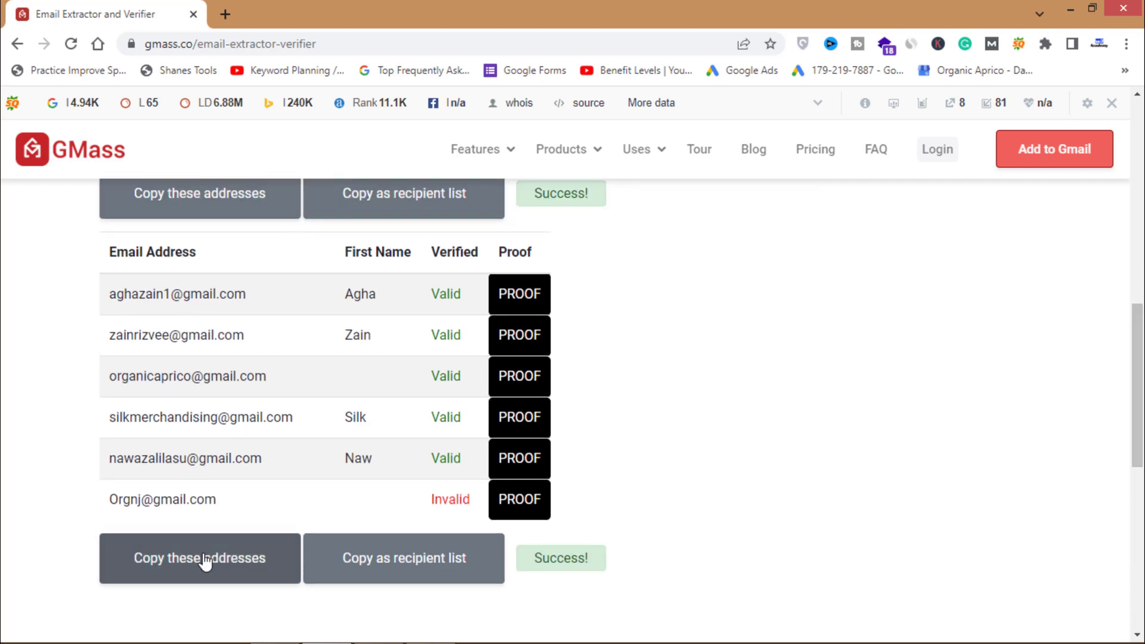
pyautogui.click(429, 634)
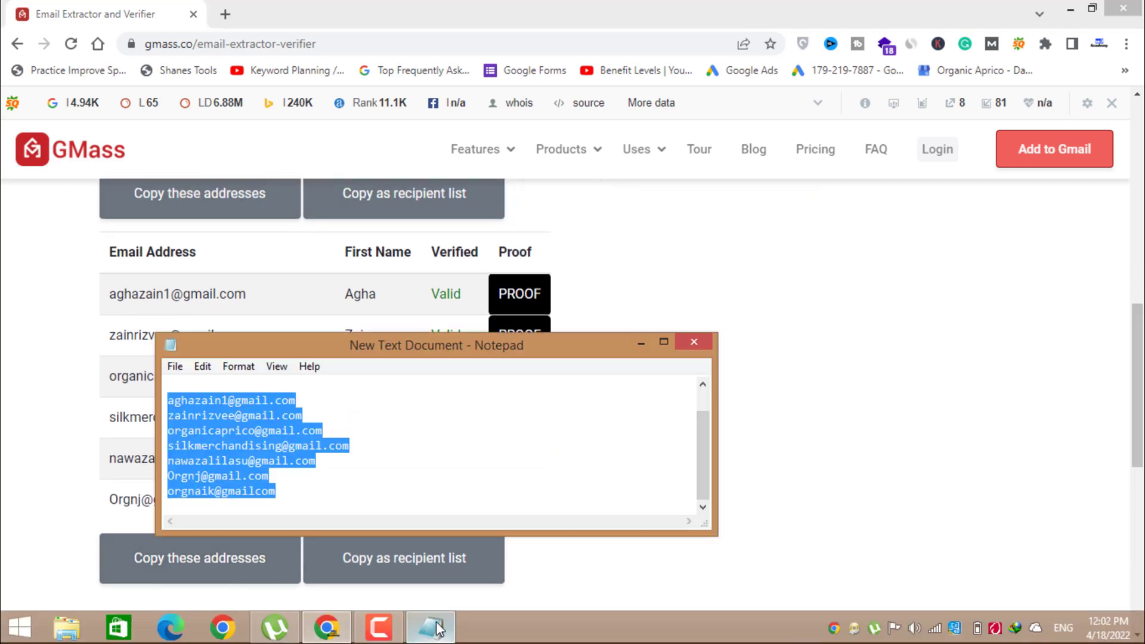
pyautogui.click(274, 492)
pyautogui.hotkey('ctrl', 'a')
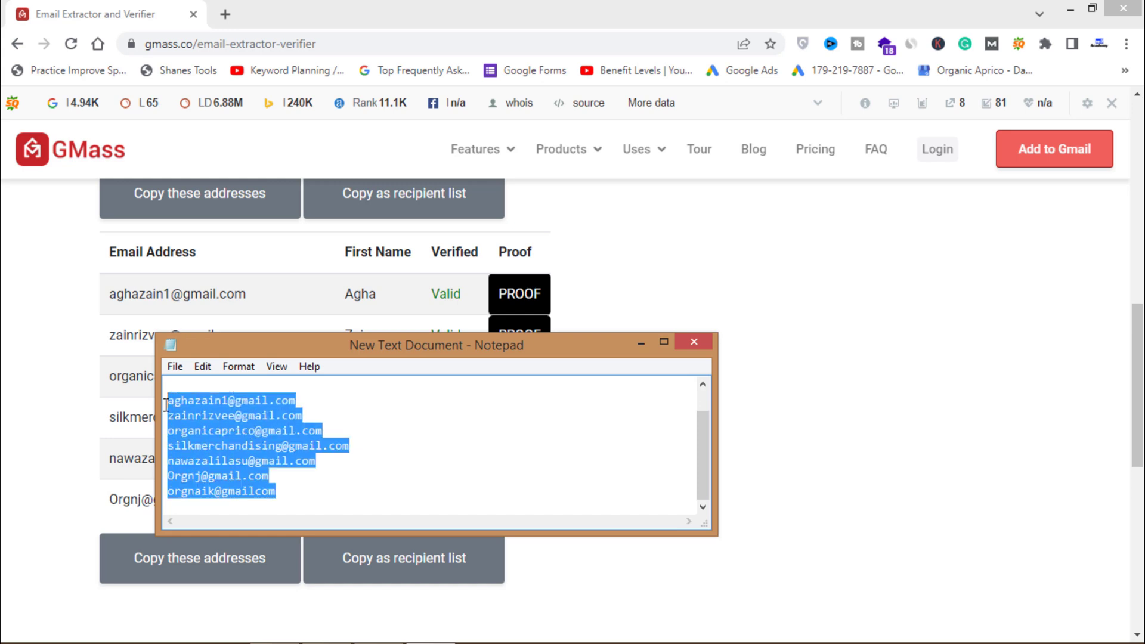
pyautogui.hotkey('ctrl', 'z')
pyautogui.moveTo(168, 431); pyautogui.dragTo(348, 509)
pyautogui.click(375, 491)
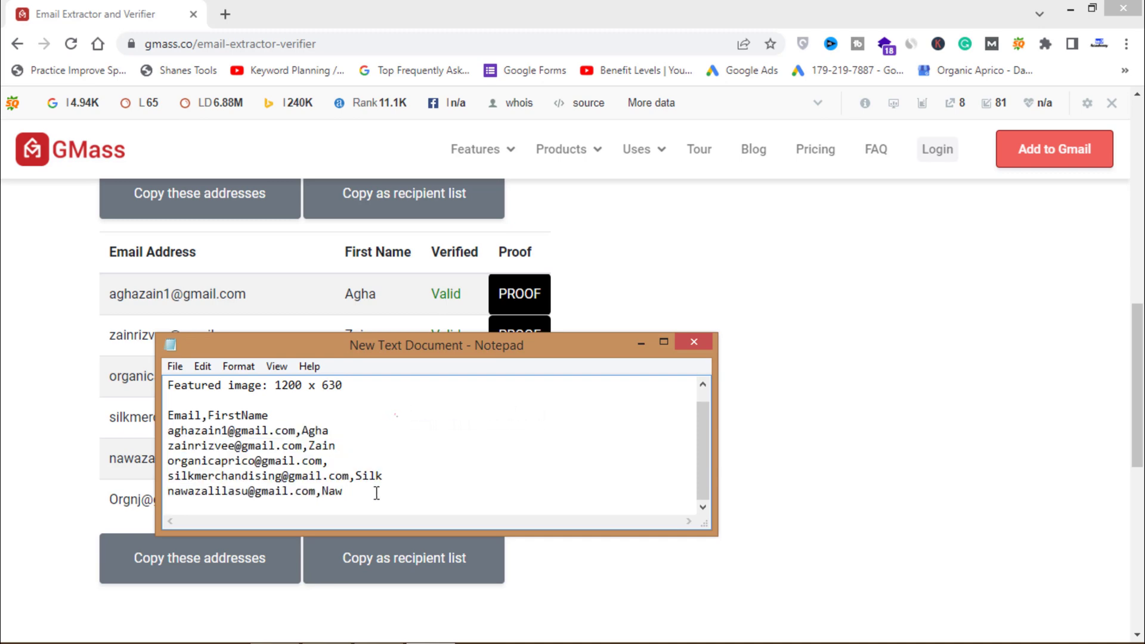
# Step: Close the Notepad document without saving and minimize Chrome to show the desktop
pyautogui.scroll(1, 700, 392)
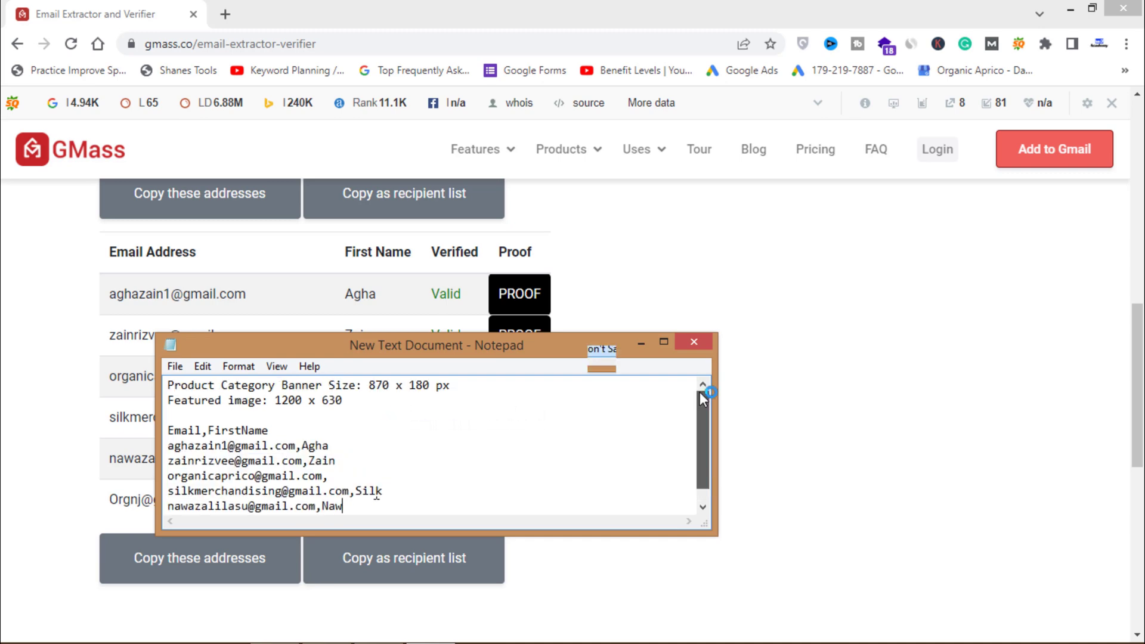
pyautogui.click(691, 346)
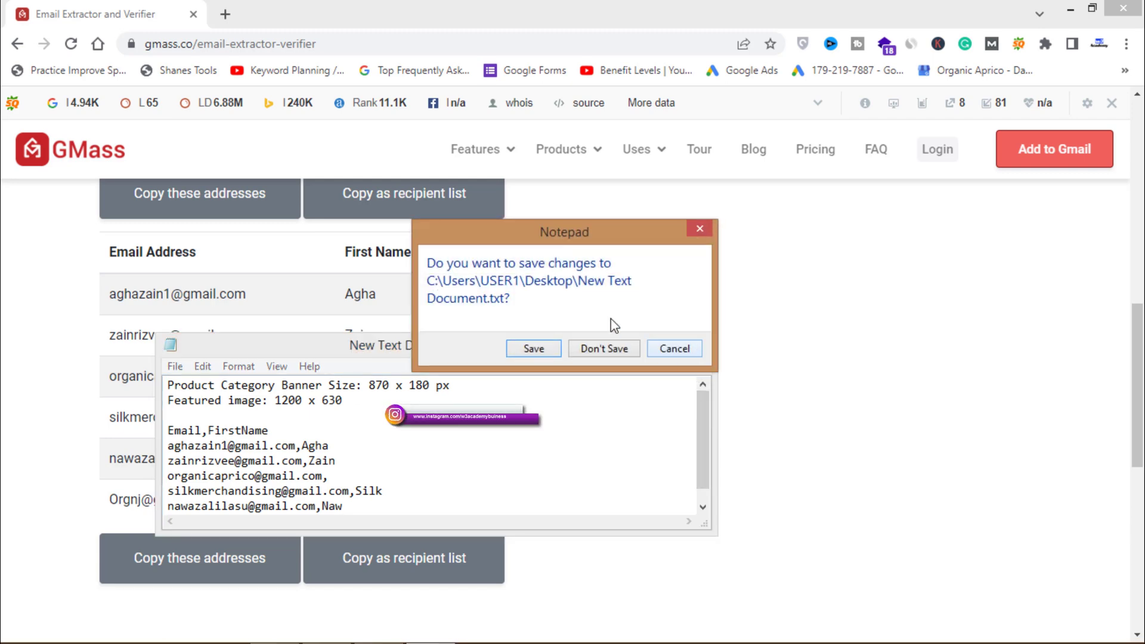
pyautogui.click(591, 351)
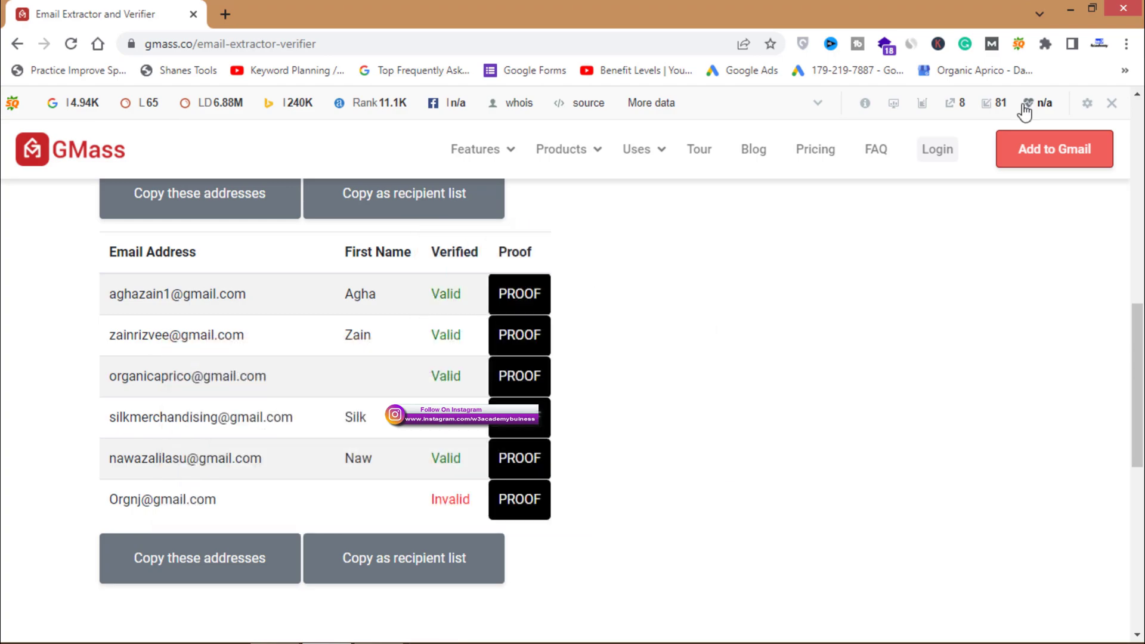
pyautogui.click(1078, 7)
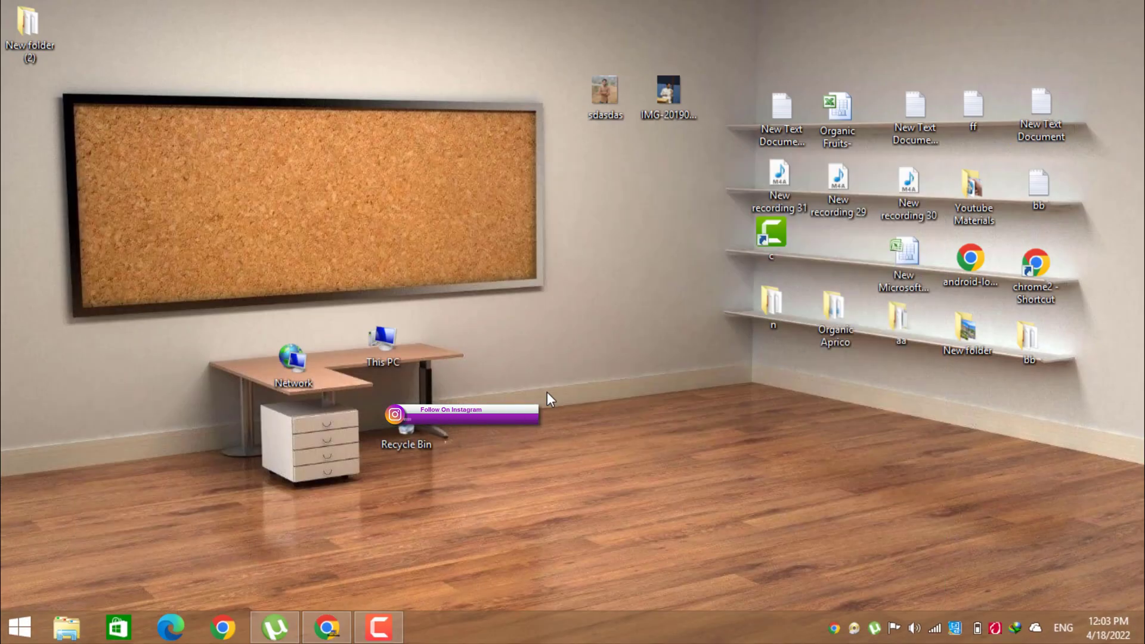